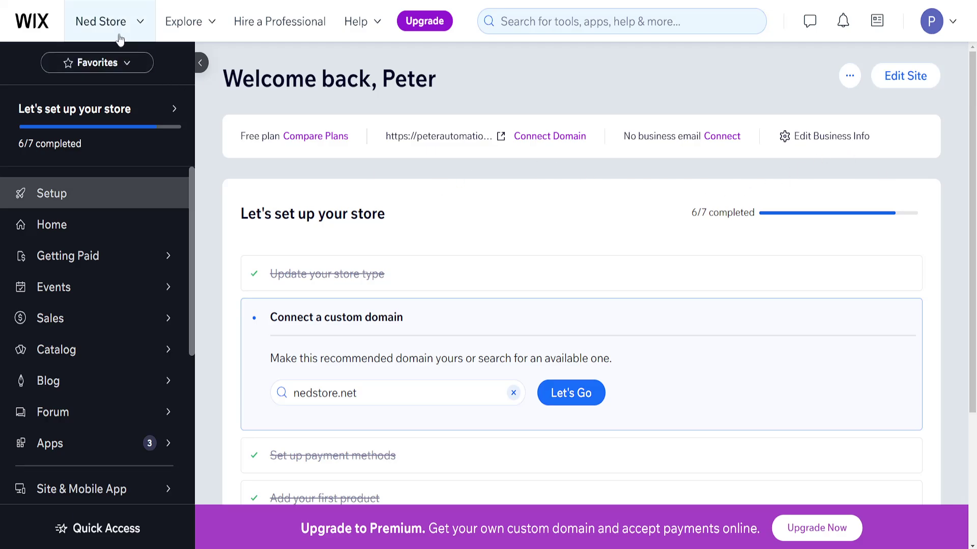
# - Open the Ned Store site in the Wix Editor with Edit Site
pyautogui.click(903, 85)
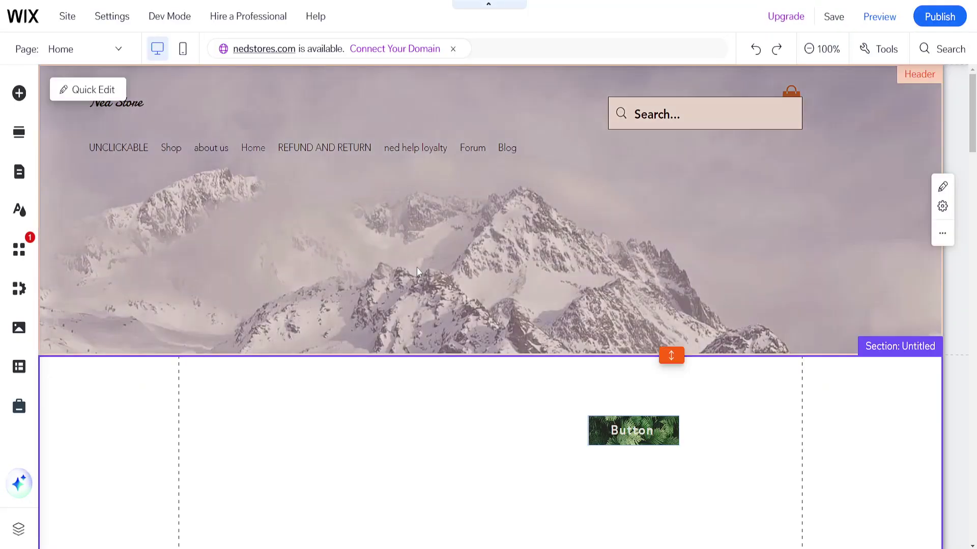
pyautogui.click(19, 93)
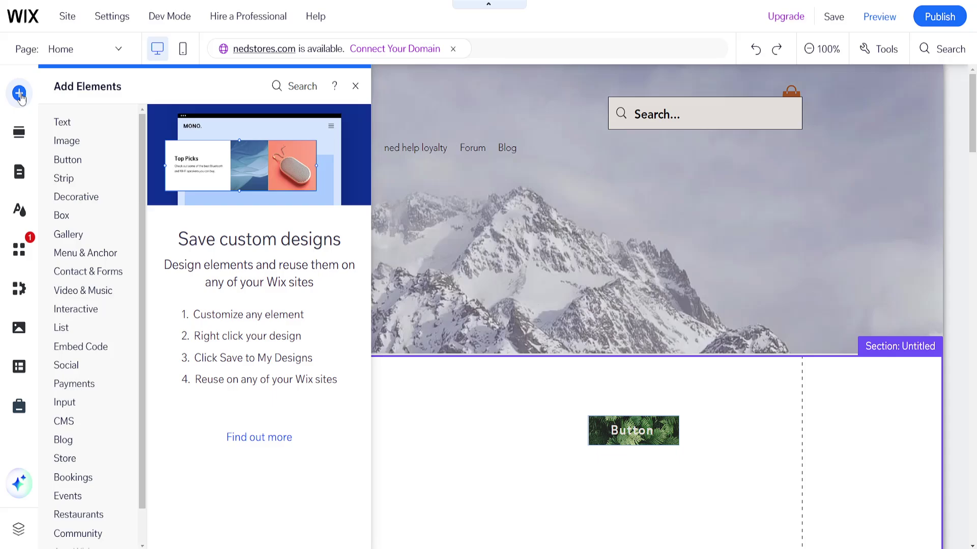
pyautogui.click(69, 161)
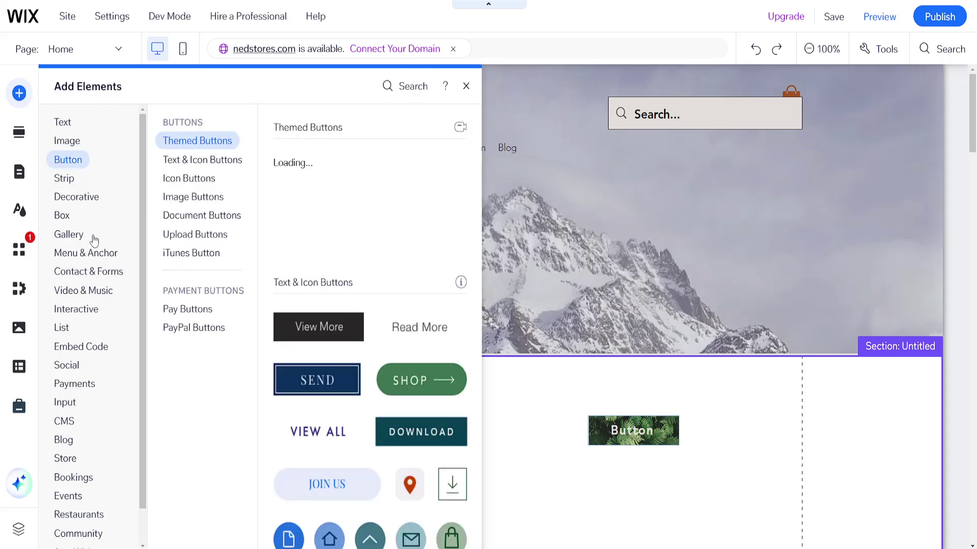
pyautogui.scroll(-1, 93, 239)
pyautogui.click(93, 235)
pyautogui.click(92, 535)
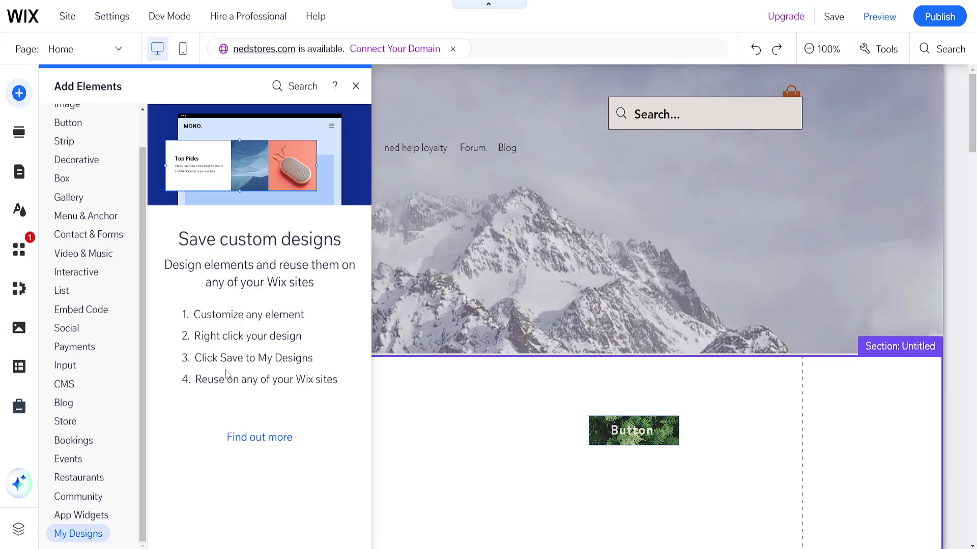
pyautogui.moveTo(543, 309)
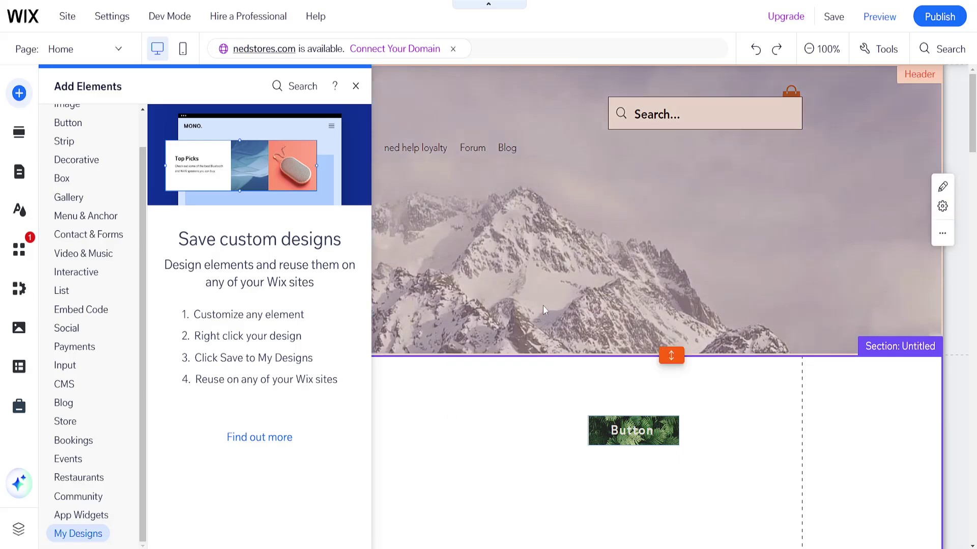
pyautogui.click(578, 250)
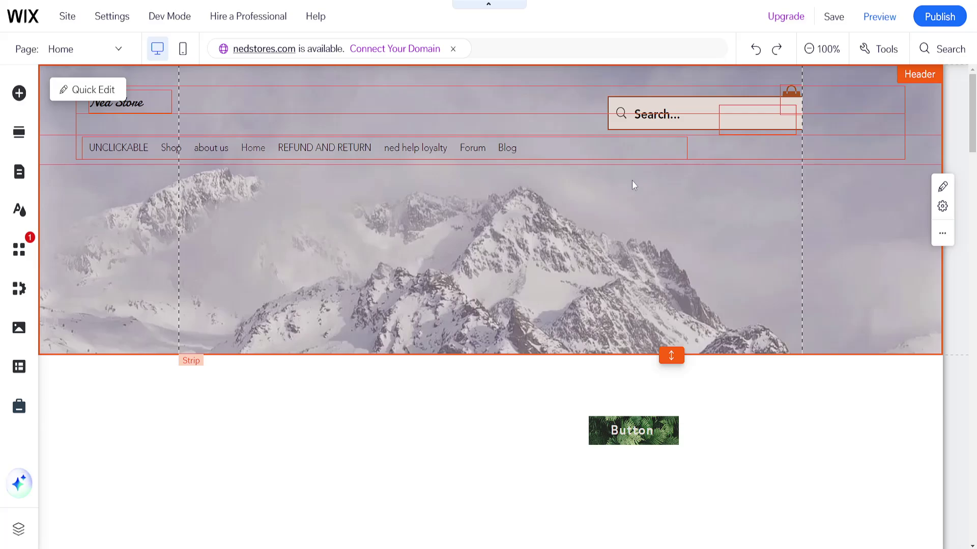
pyautogui.scroll(-1, 667, 236)
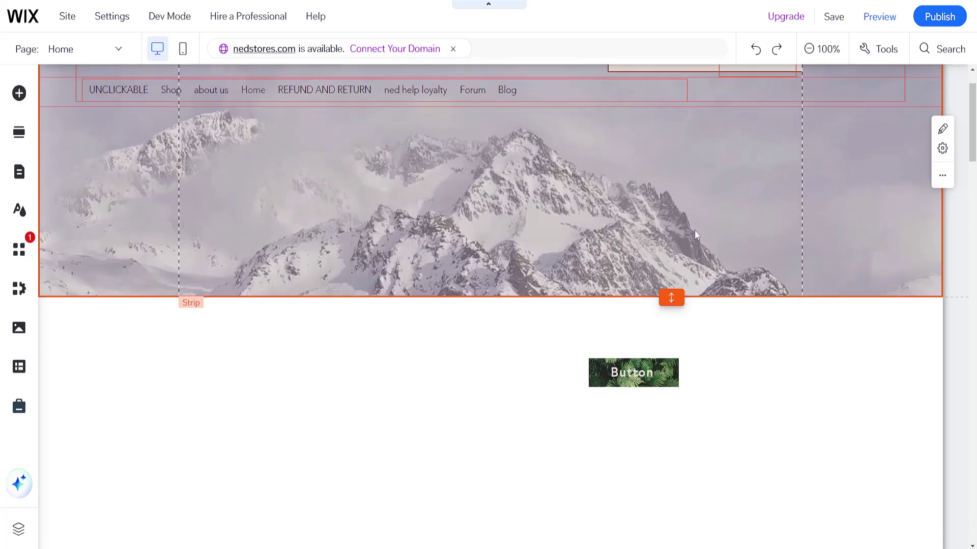
# - Save the header strip as 'header' and confirm it appears under Add Elements > My Designs
pyautogui.rightClick(829, 198)
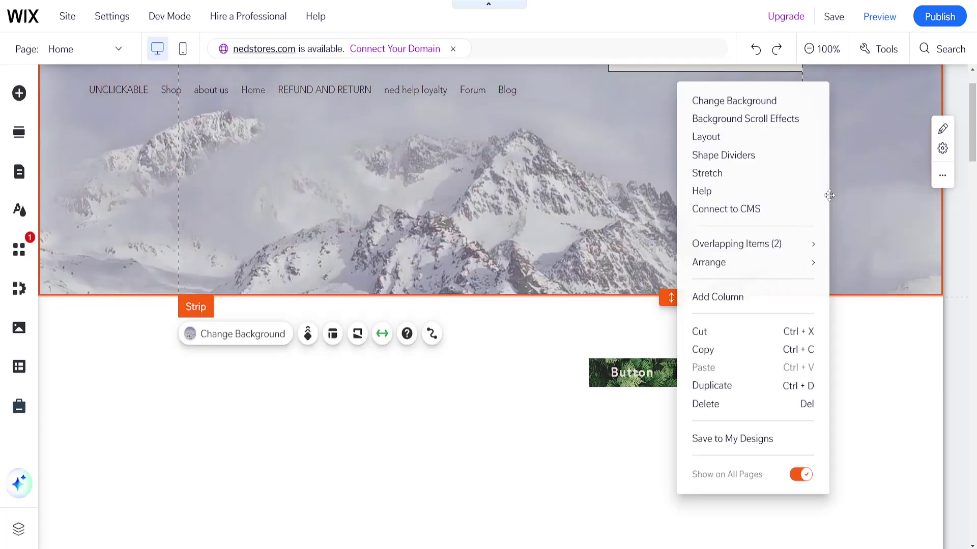
pyautogui.click(712, 443)
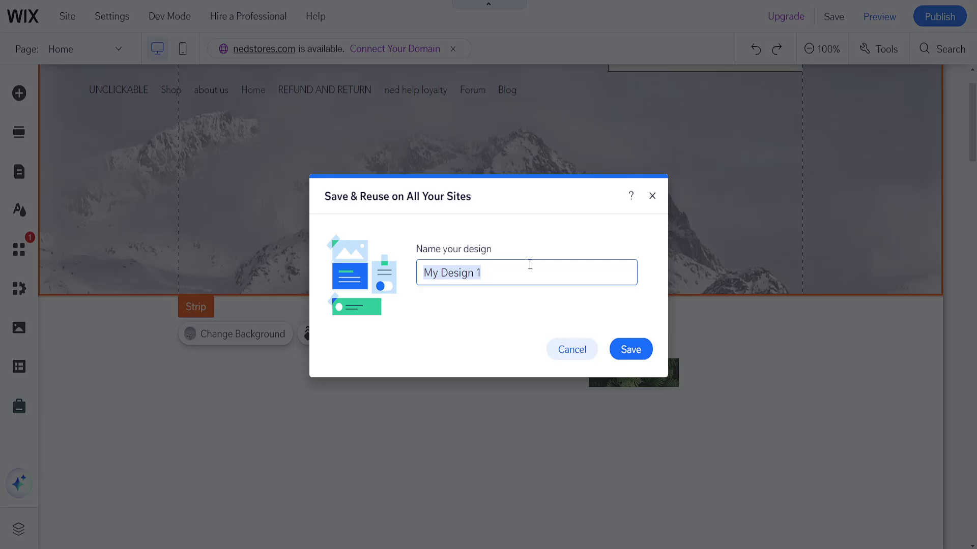
pyautogui.write('header')
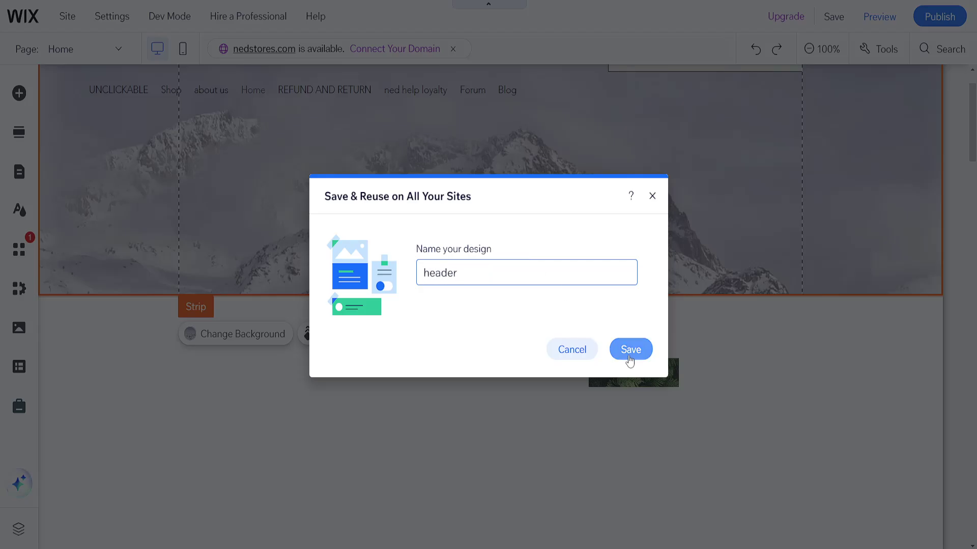
pyautogui.click(630, 351)
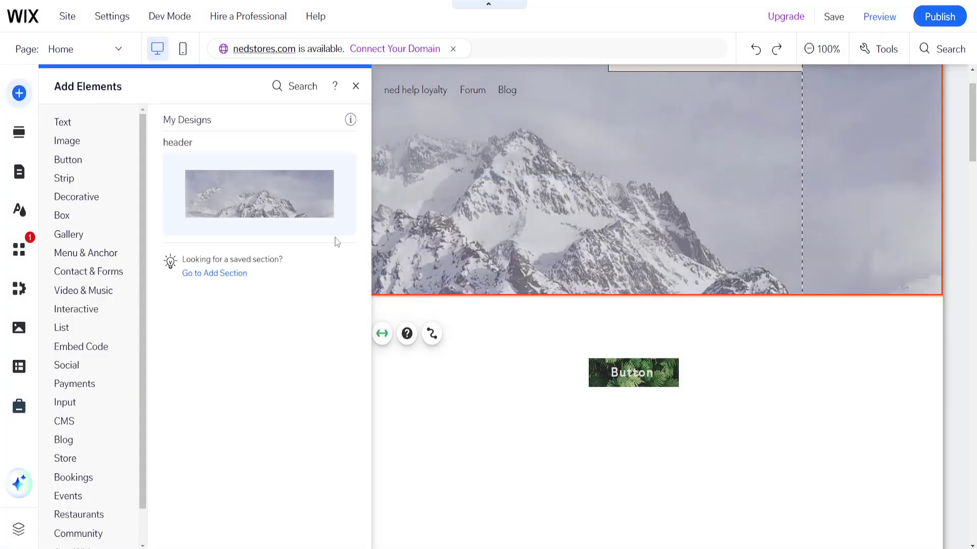
pyautogui.click(101, 373)
pyautogui.scroll(-1, 85, 473)
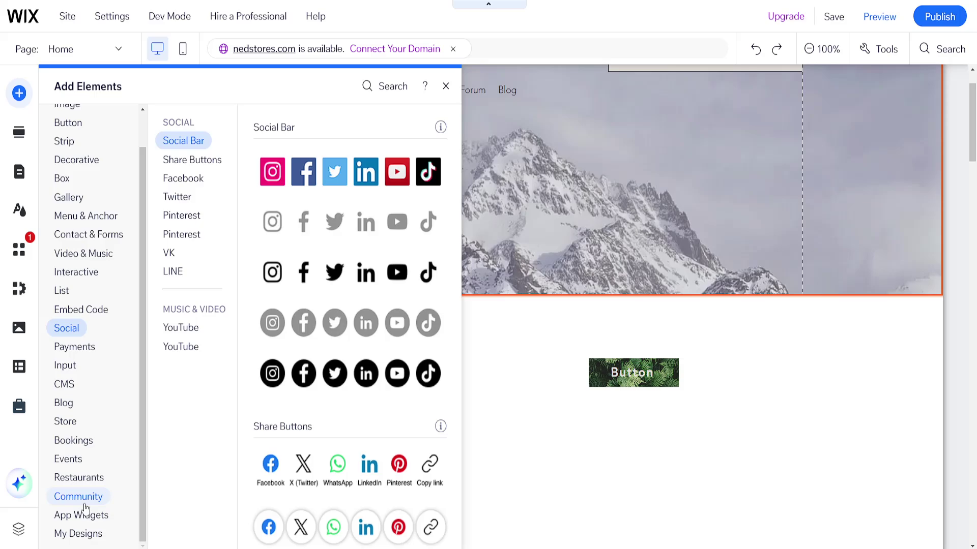
pyautogui.click(78, 534)
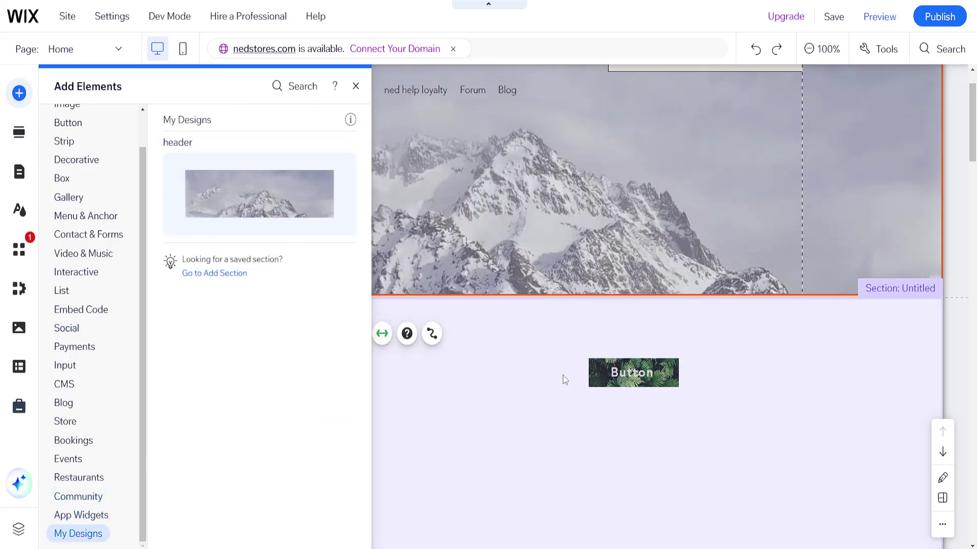
pyautogui.click(621, 383)
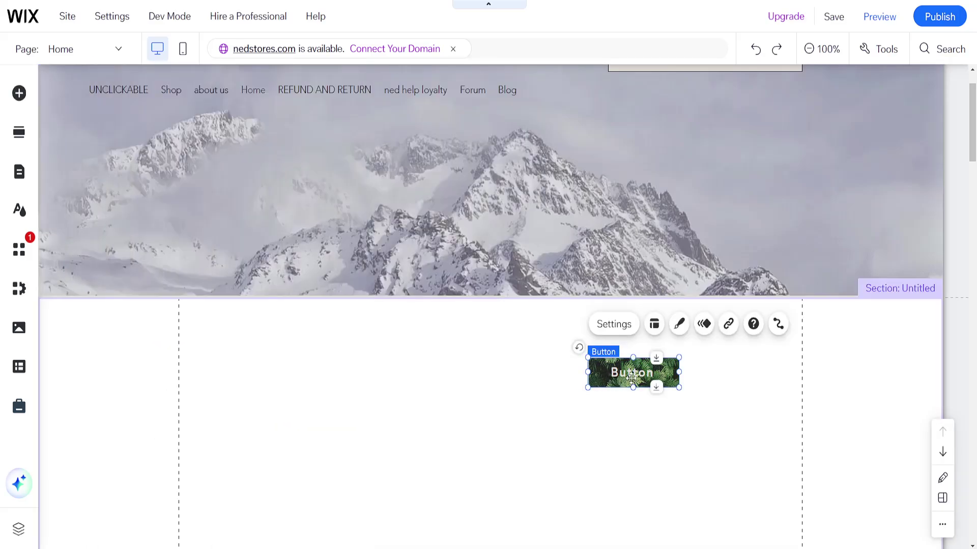
# - Save the leaf-pattern button as a reusable design in My Designs
pyautogui.rightClick(602, 375)
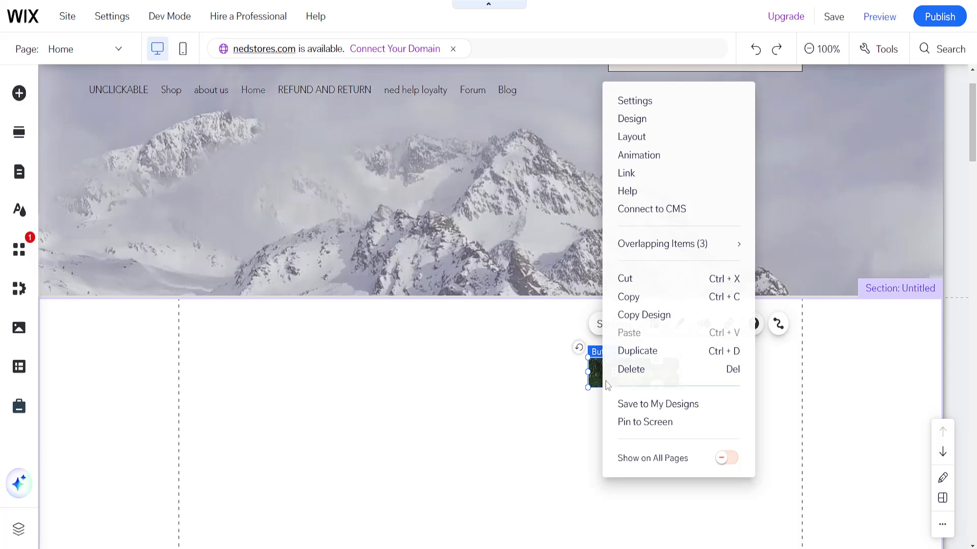
pyautogui.click(635, 404)
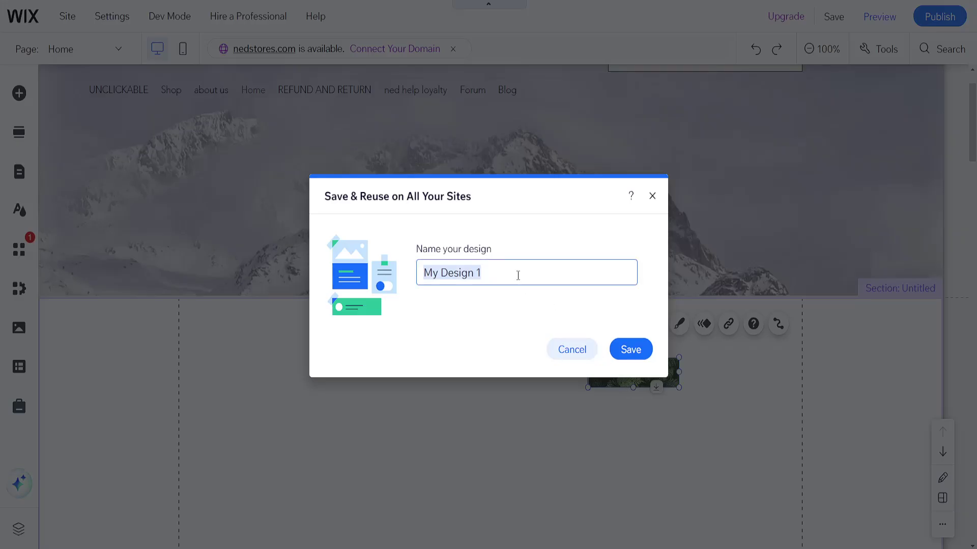
pyautogui.write('button')
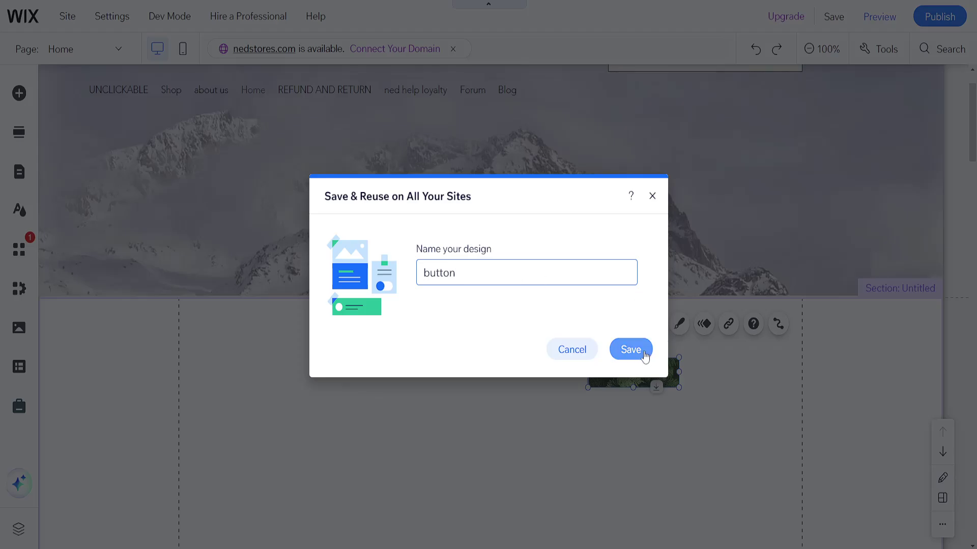
pyautogui.click(631, 349)
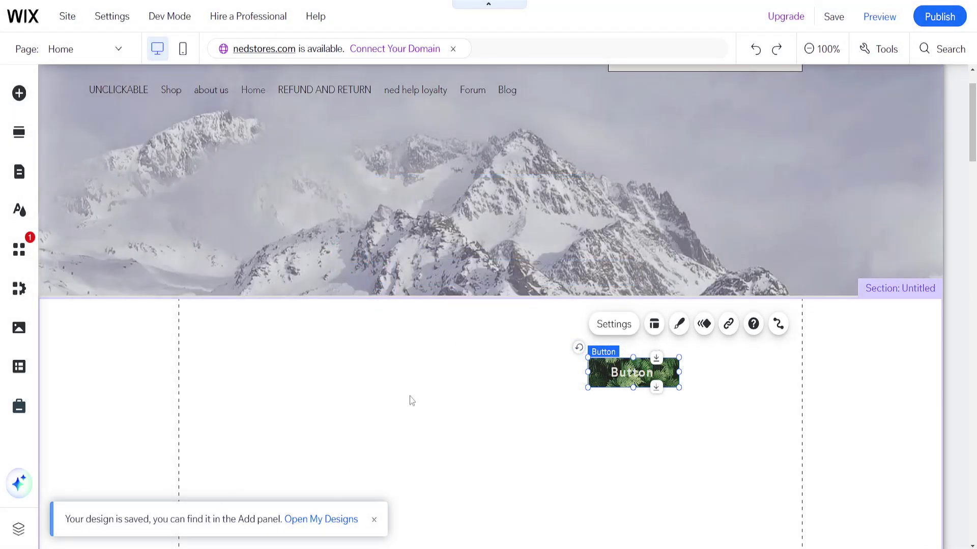
pyautogui.scroll(1, 458, 200)
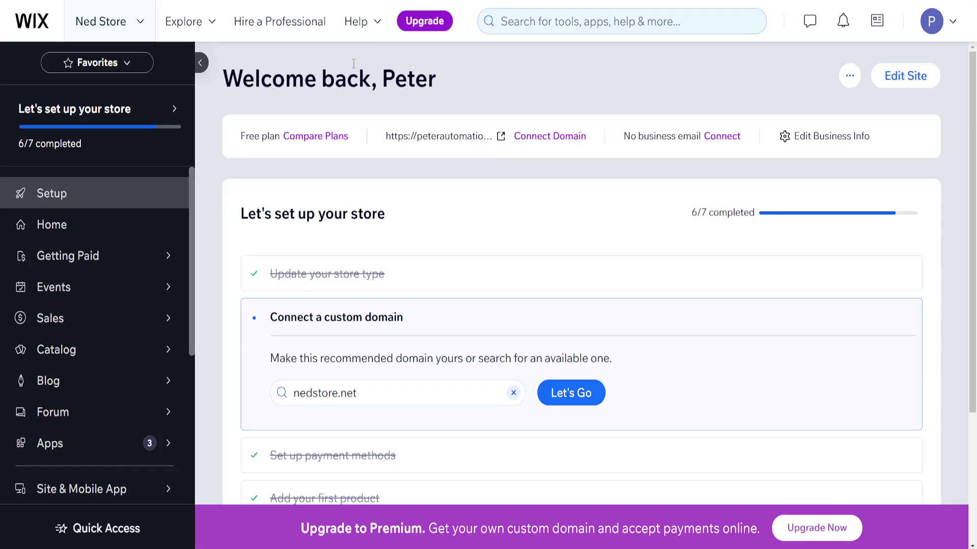
# - Open the site switcher to begin creating another site
pyautogui.click(122, 28)
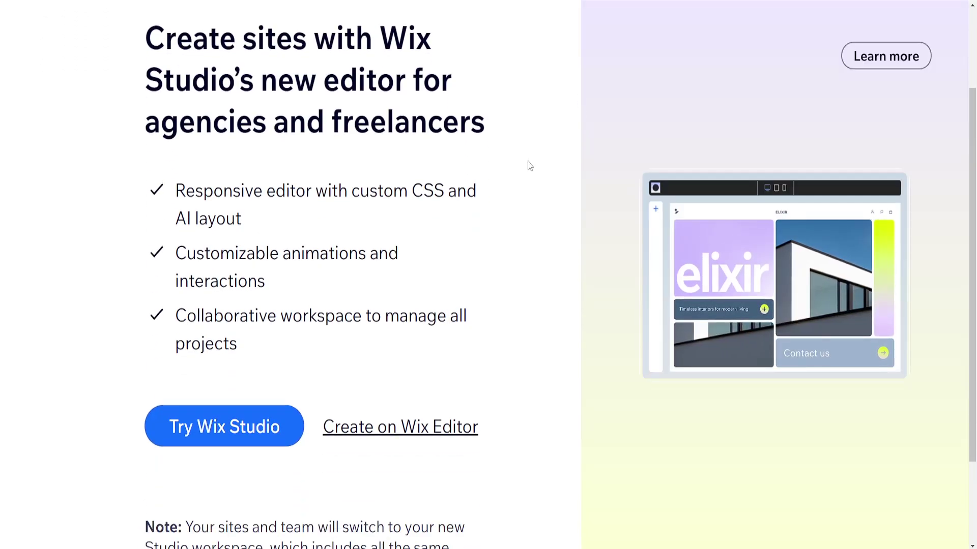
pyautogui.scroll(-2, 412, 260)
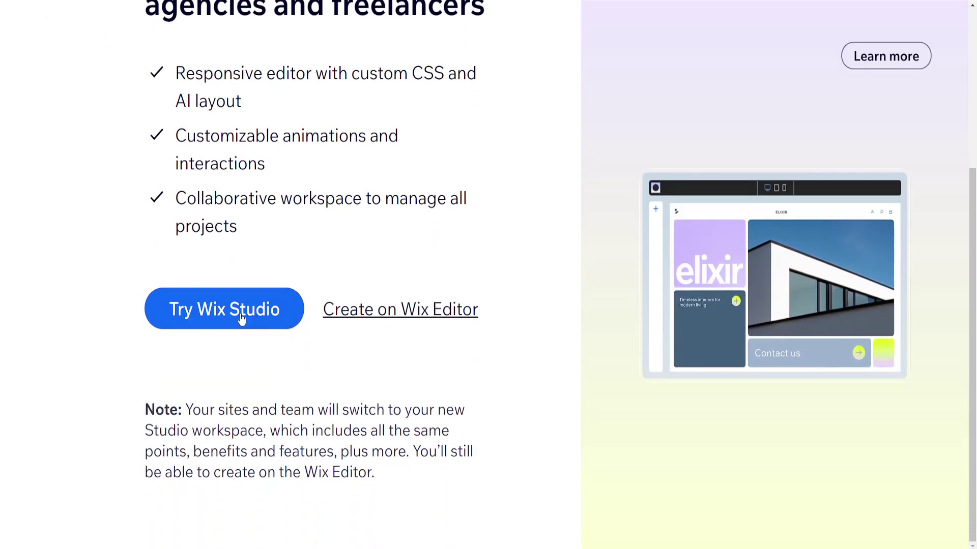
pyautogui.scroll(1, 308, 323)
pyautogui.scroll(3, 358, 390)
pyautogui.scroll(-1, 382, 441)
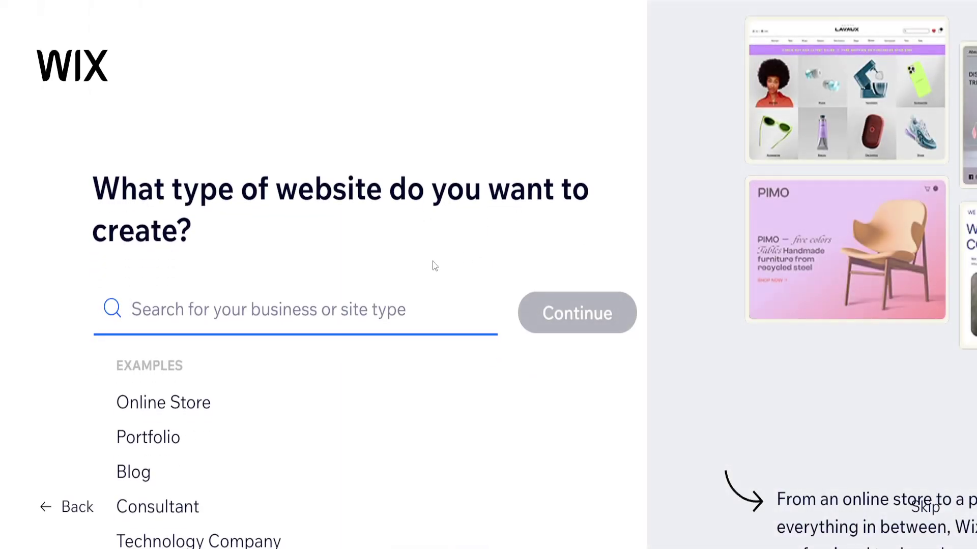
# - Choose Online Store, then Online Clothes Store, as the site type and continue
pyautogui.click(174, 408)
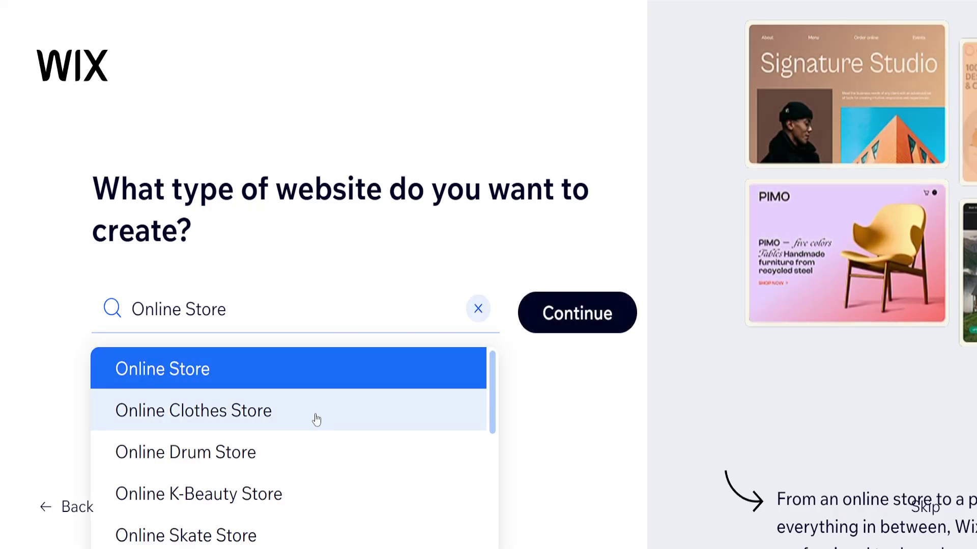
pyautogui.click(315, 415)
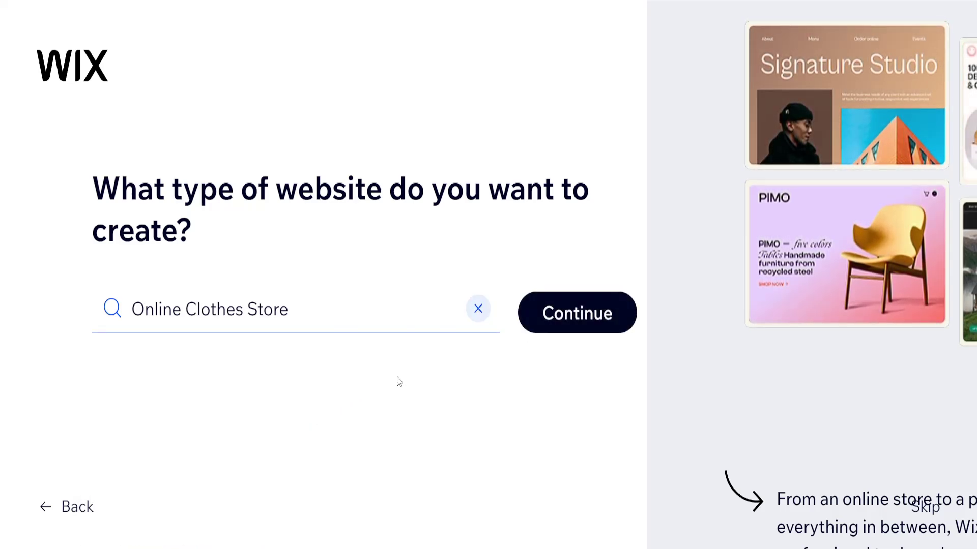
pyautogui.click(586, 314)
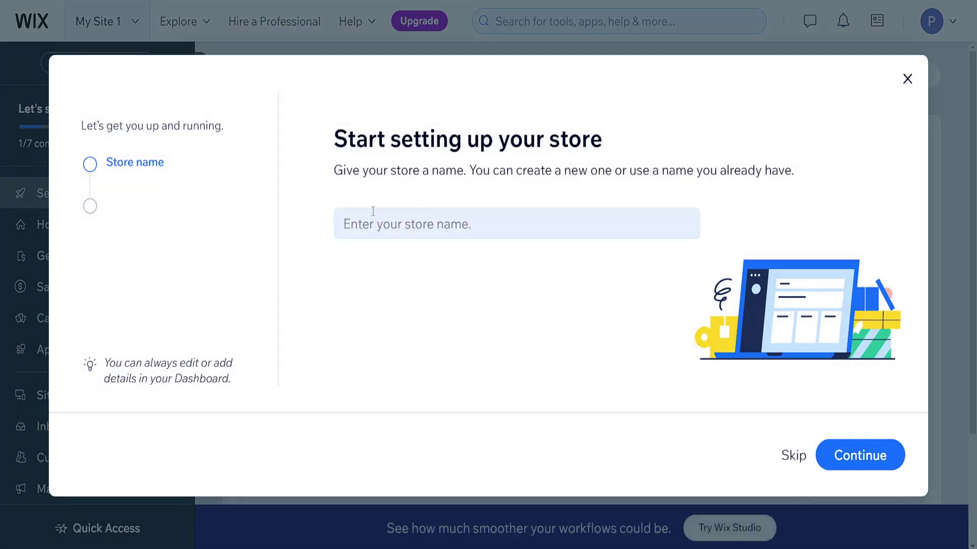
# - Edit the store name and continue past that step
pyautogui.click(429, 222)
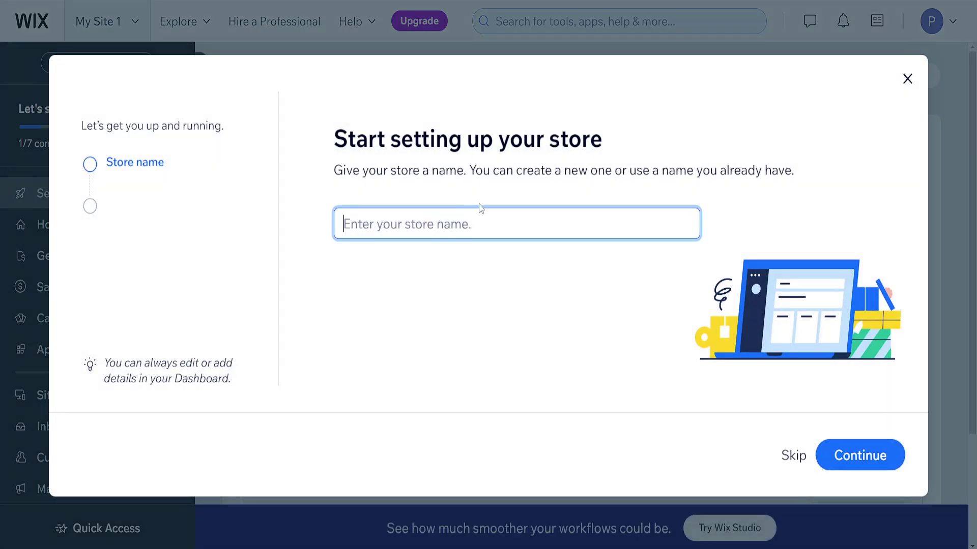
pyautogui.write('ned')
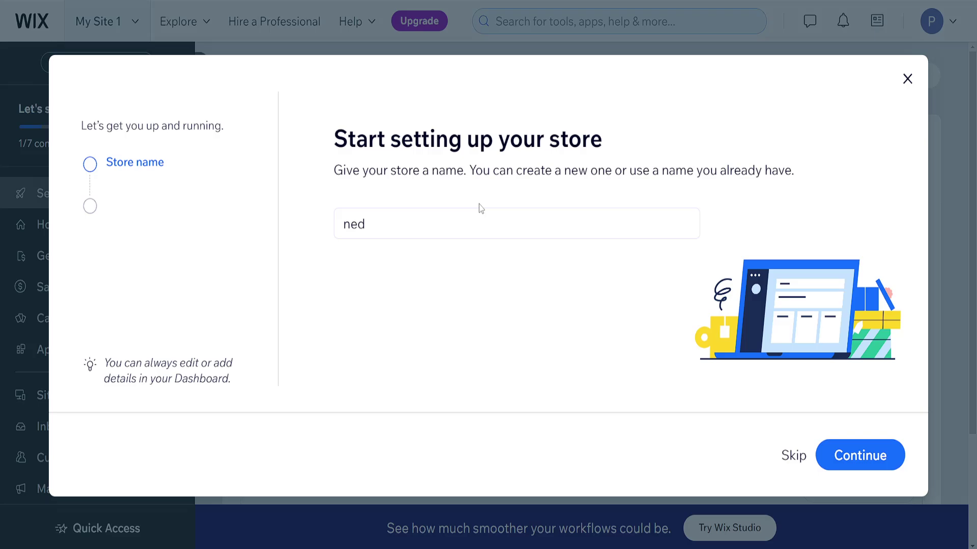
pyautogui.click(451, 221)
pyautogui.click(460, 233)
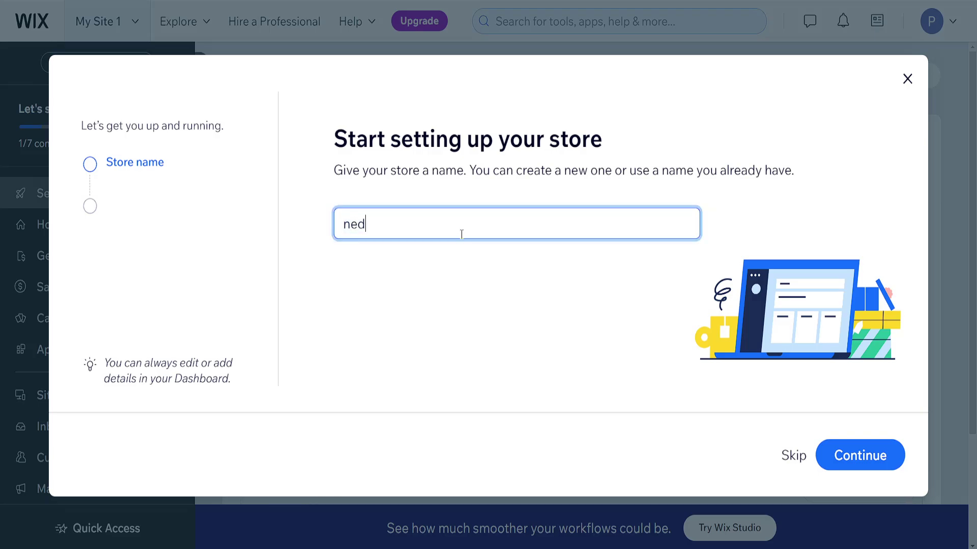
pyautogui.write('test')
pyautogui.click(851, 464)
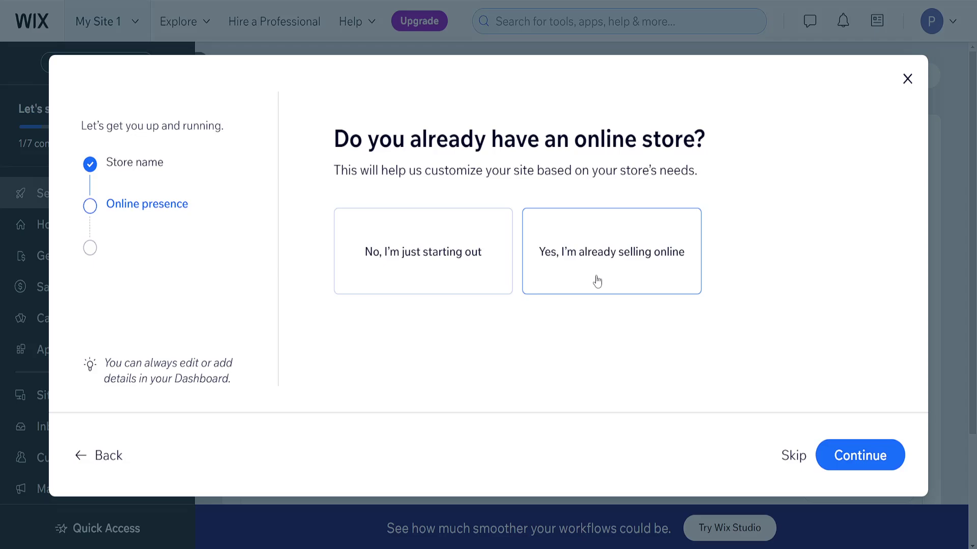
# - Answer the online-selling questions, choosing 'Not sure yet' about moving an existing store
pyautogui.click(579, 280)
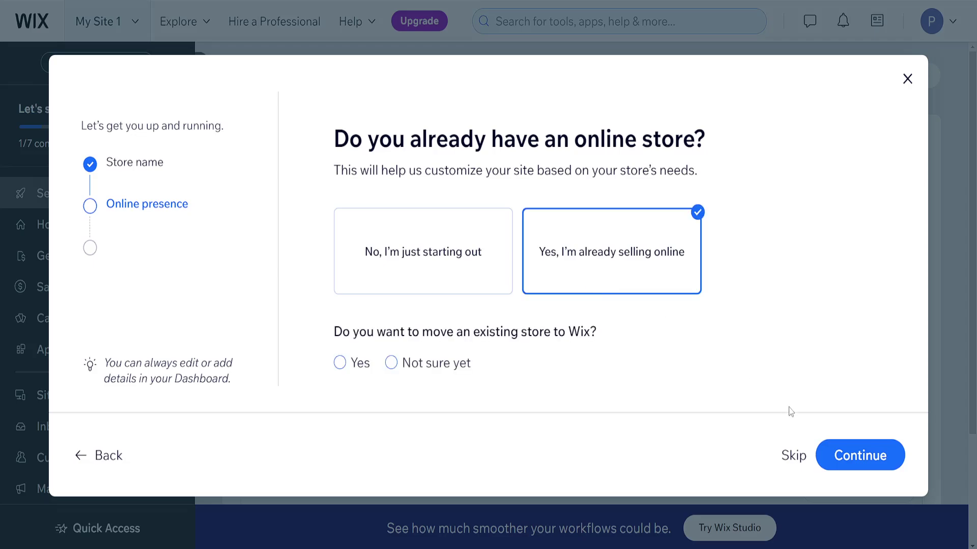
pyautogui.moveTo(403, 334); pyautogui.dragTo(486, 333)
pyautogui.click(484, 335)
pyautogui.click(340, 363)
pyautogui.click(391, 362)
pyautogui.click(829, 456)
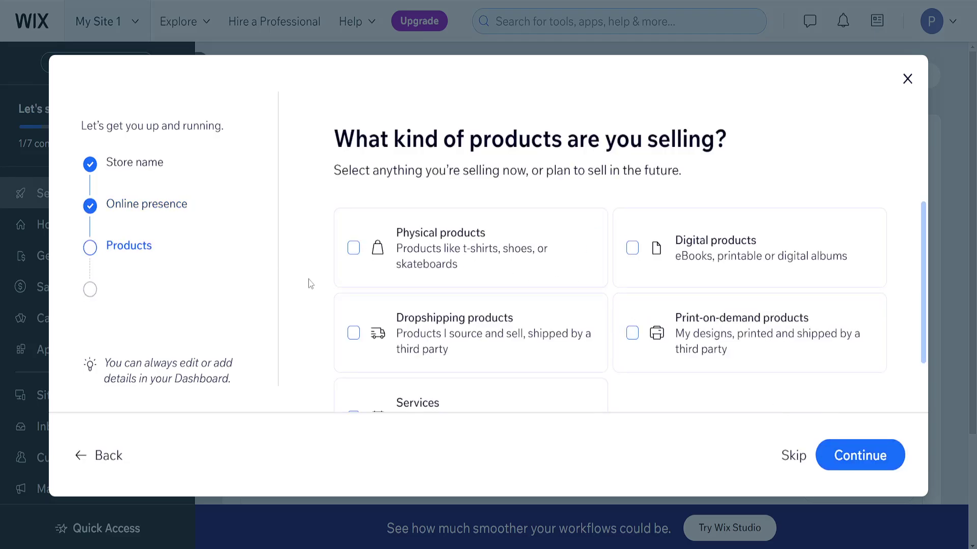
pyautogui.scroll(-2, 722, 394)
# - Skip the products and sales channels steps and go to the site dashboard
pyautogui.click(792, 456)
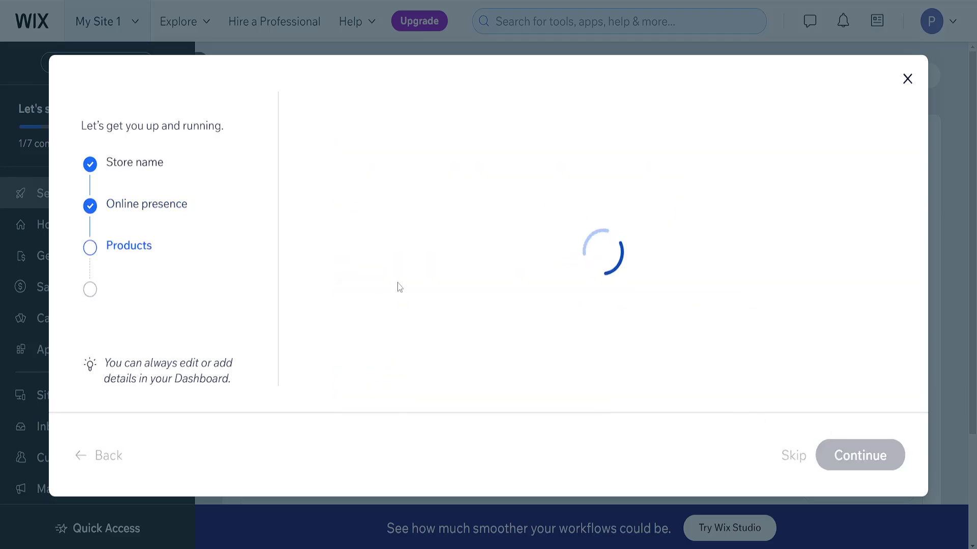
pyautogui.click(791, 456)
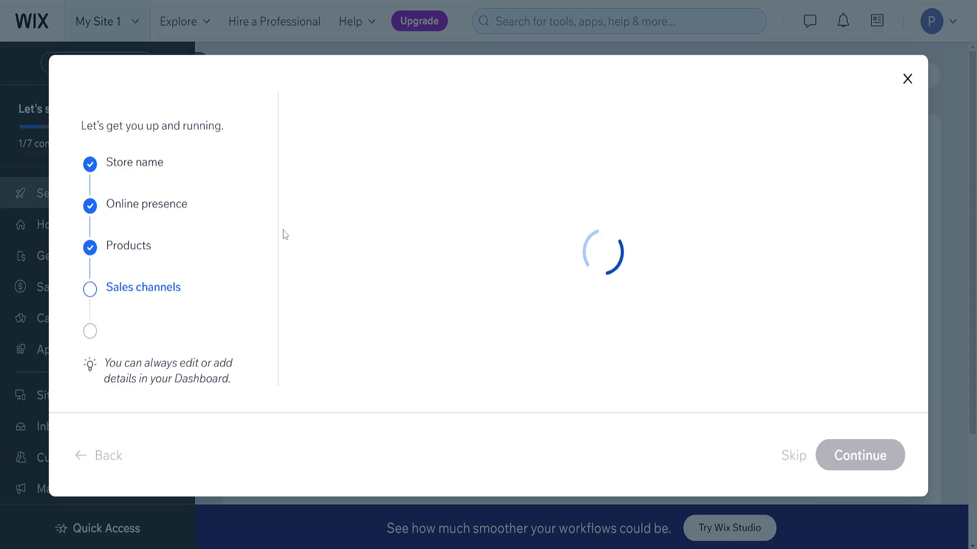
pyautogui.click(492, 319)
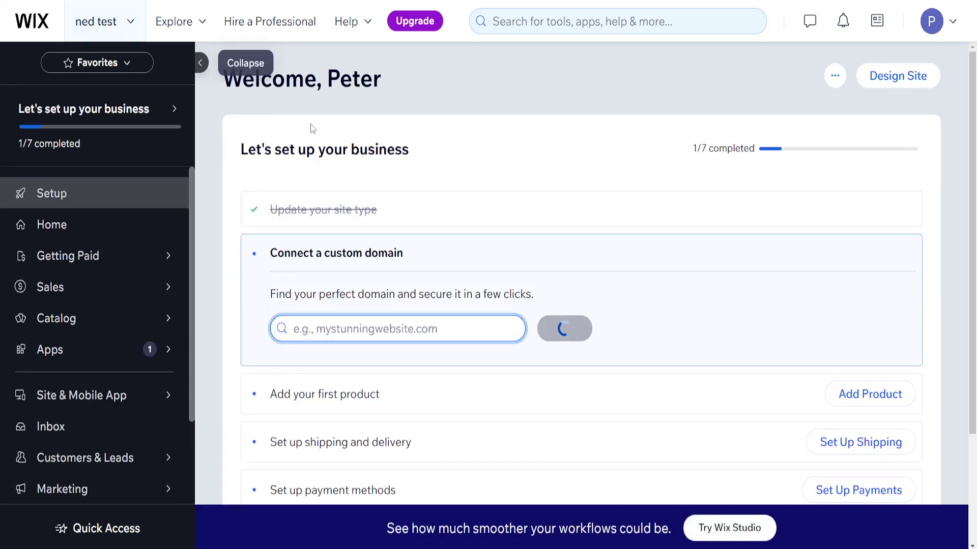
# - Choose Design Site > Pick a Template and preview the Photographer template
pyautogui.click(897, 77)
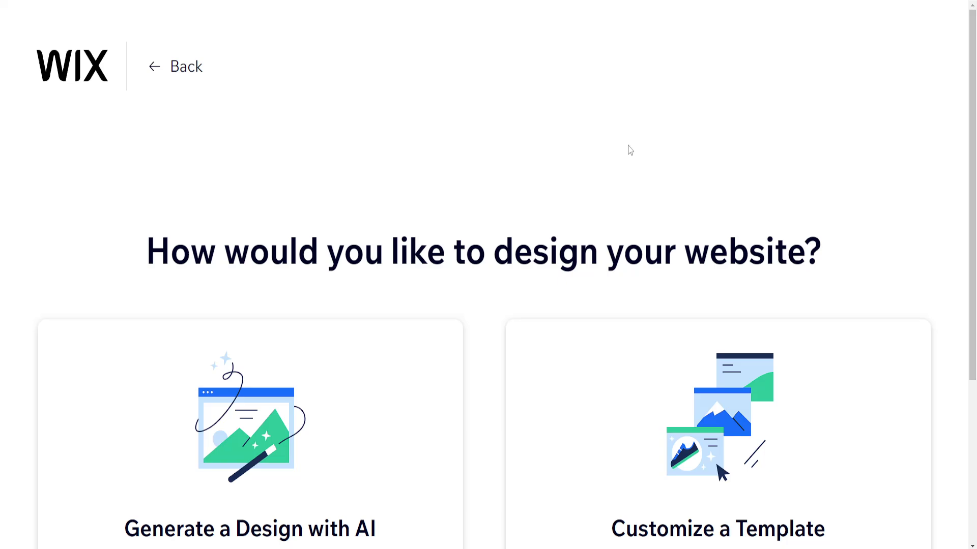
pyautogui.scroll(-3, 629, 151)
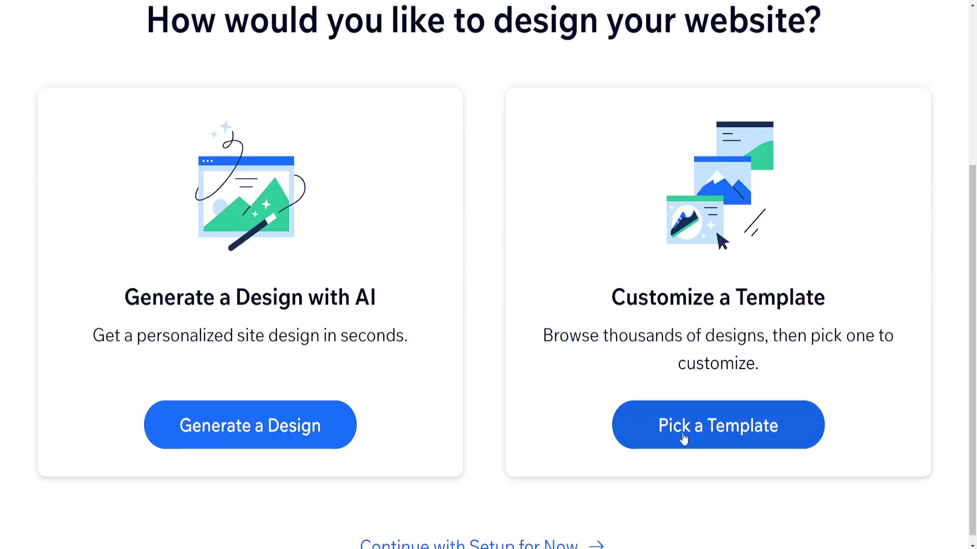
pyautogui.click(684, 439)
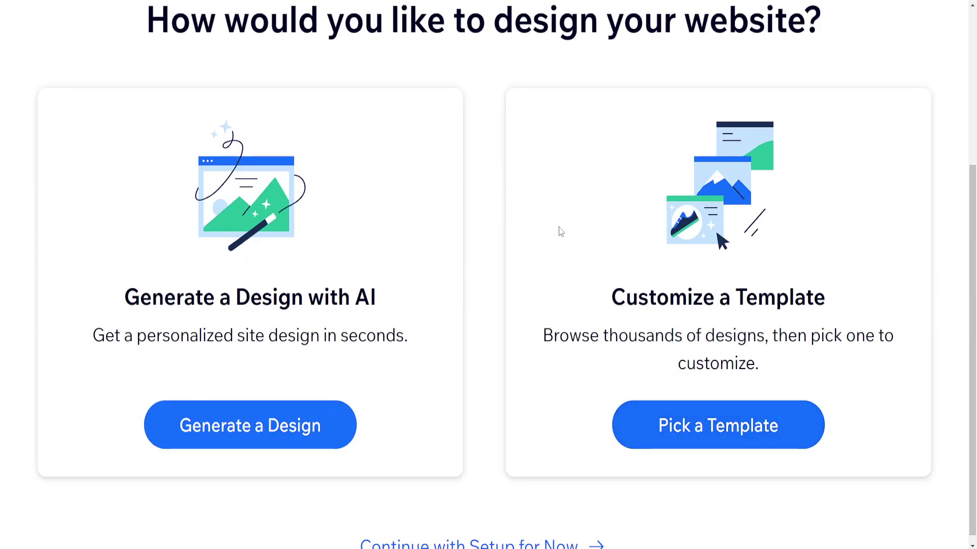
pyautogui.scroll(-3, 534, 147)
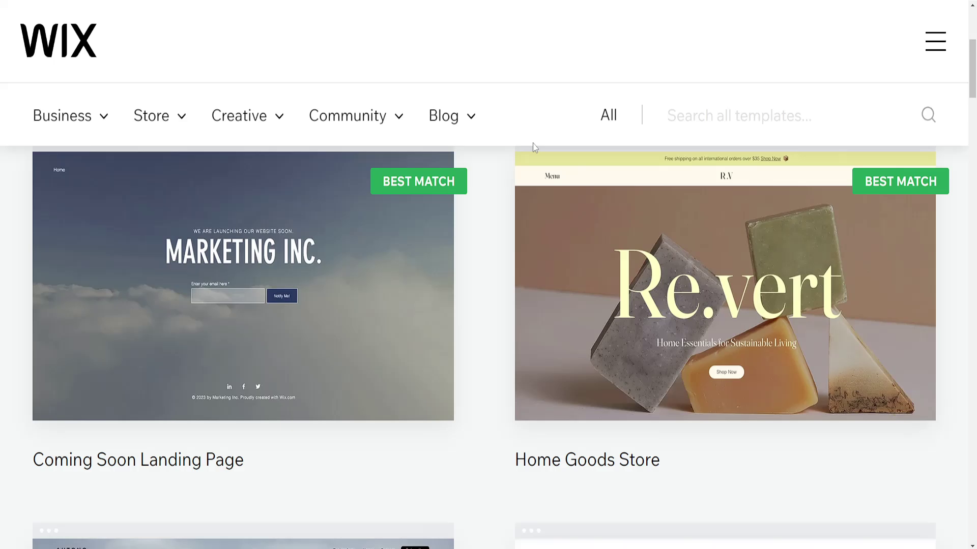
pyautogui.scroll(-4, 534, 147)
pyautogui.scroll(-2, 534, 147)
pyautogui.scroll(-2, 535, 147)
pyautogui.scroll(-3, 534, 147)
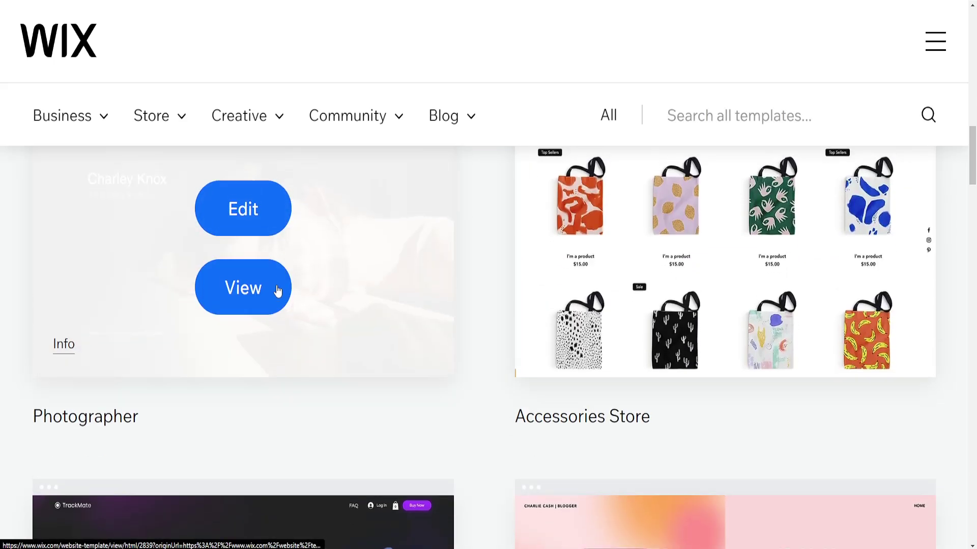
pyautogui.scroll(2, 271, 415)
pyautogui.click(333, 370)
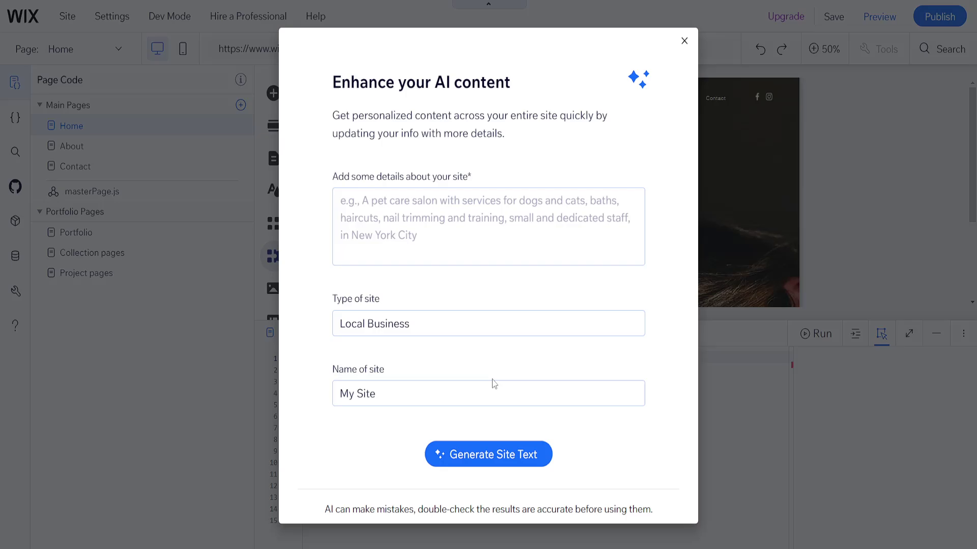
# - Generate the Photographer site's text with AI and close the Page Code panel
pyautogui.click(684, 42)
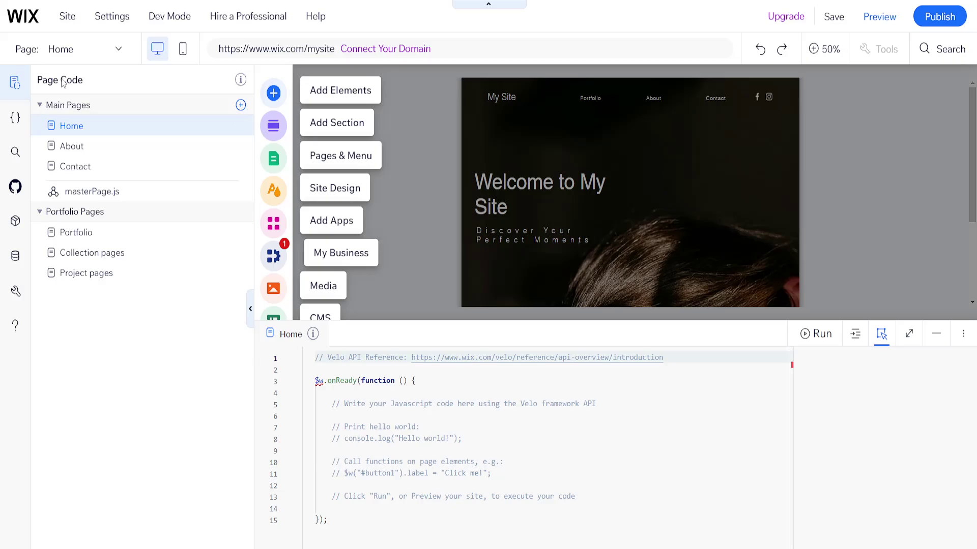
pyautogui.click(15, 84)
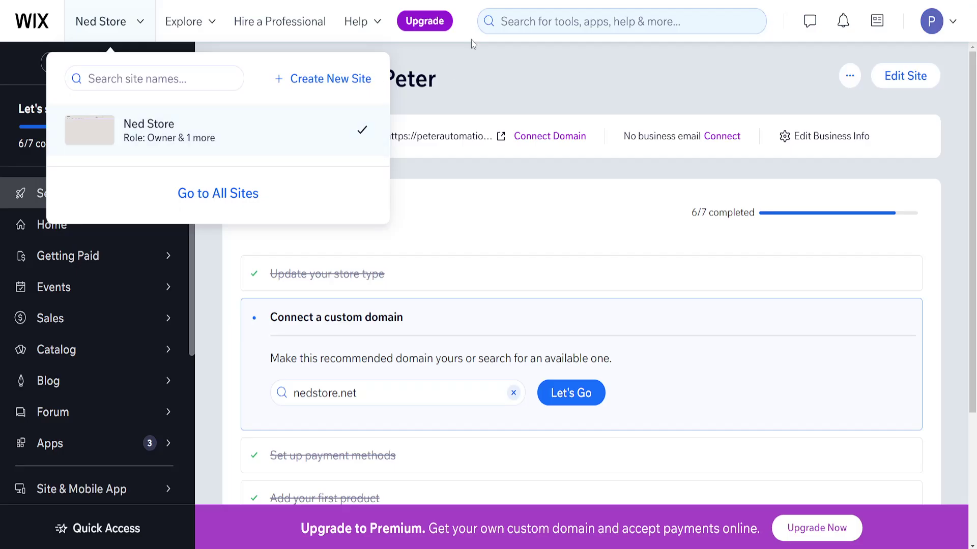
# - Reload the dashboard and pick 'ned test' from the site switcher
pyautogui.click(278, 106)
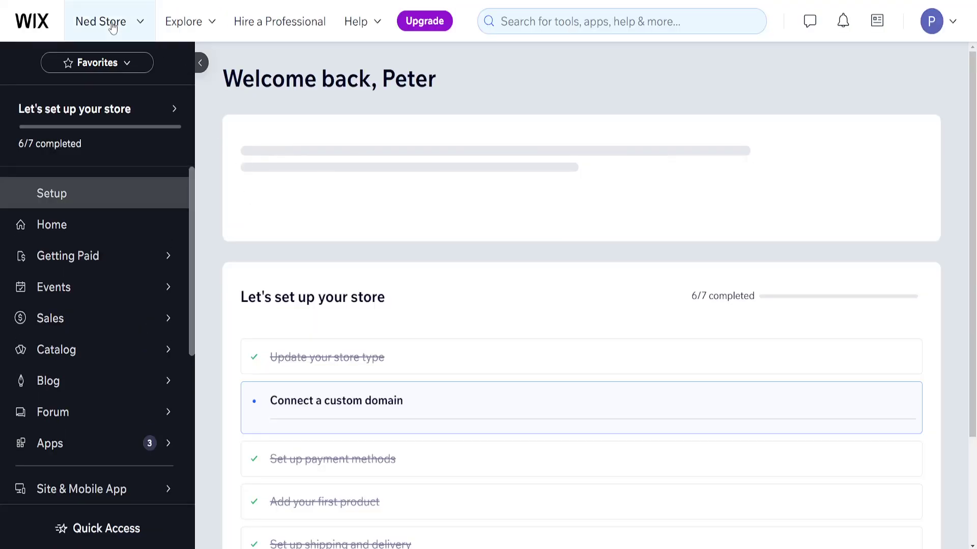
pyautogui.click(112, 26)
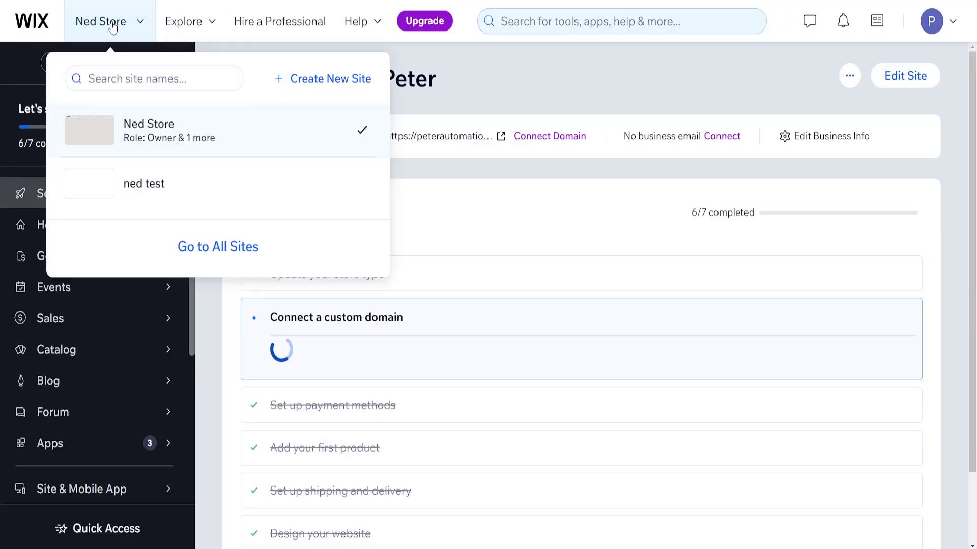
pyautogui.click(155, 197)
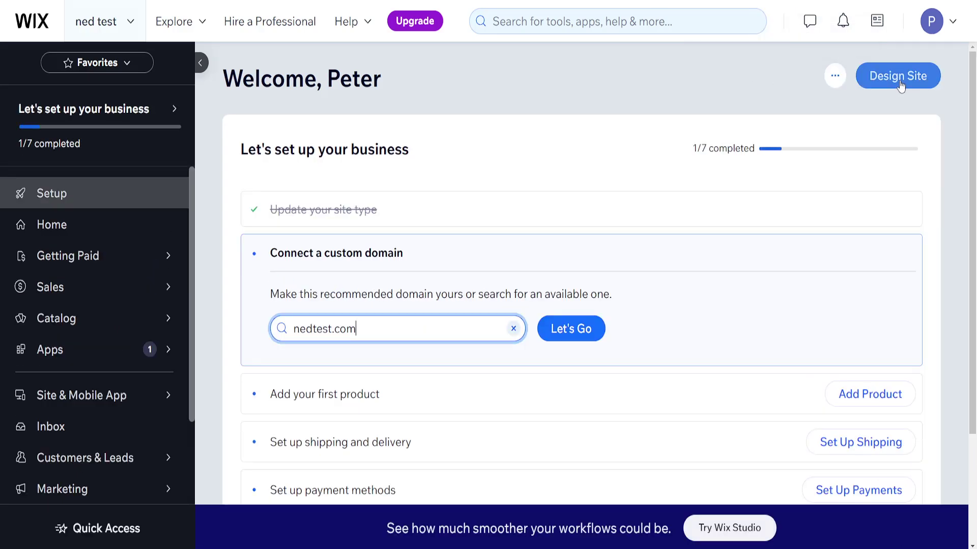
# - Start Design Site for ned test and preview the Marketing Inc. template
pyautogui.click(898, 80)
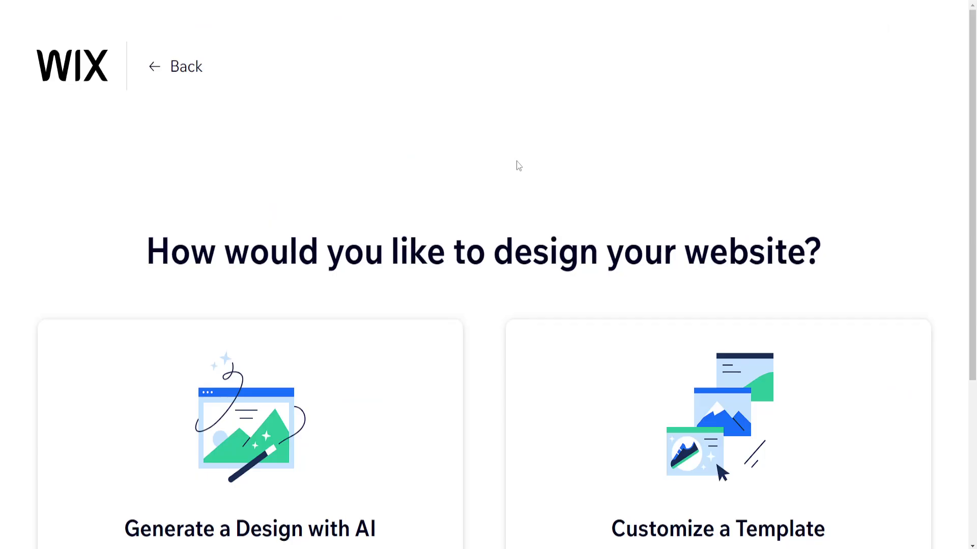
pyautogui.scroll(-3, 518, 166)
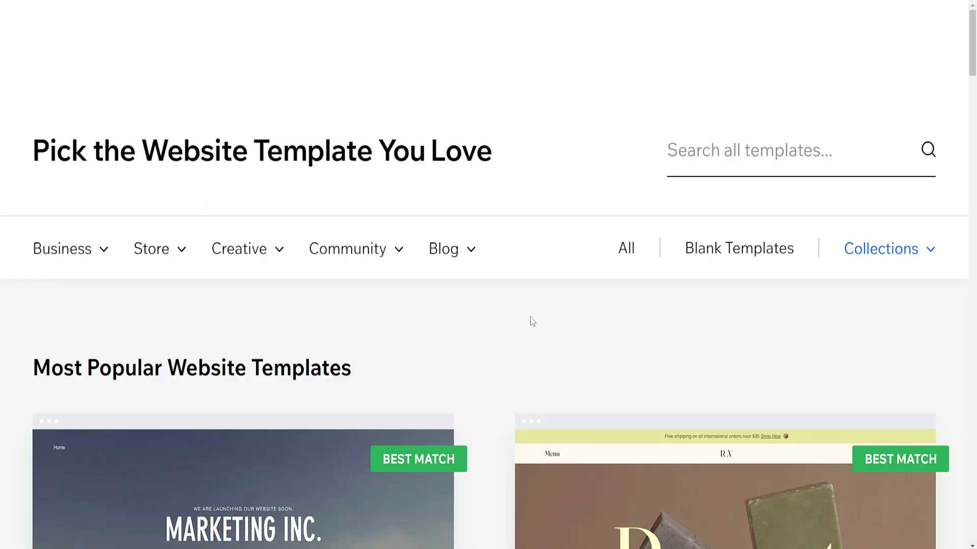
pyautogui.scroll(-5, 523, 306)
pyautogui.scroll(5, 588, 246)
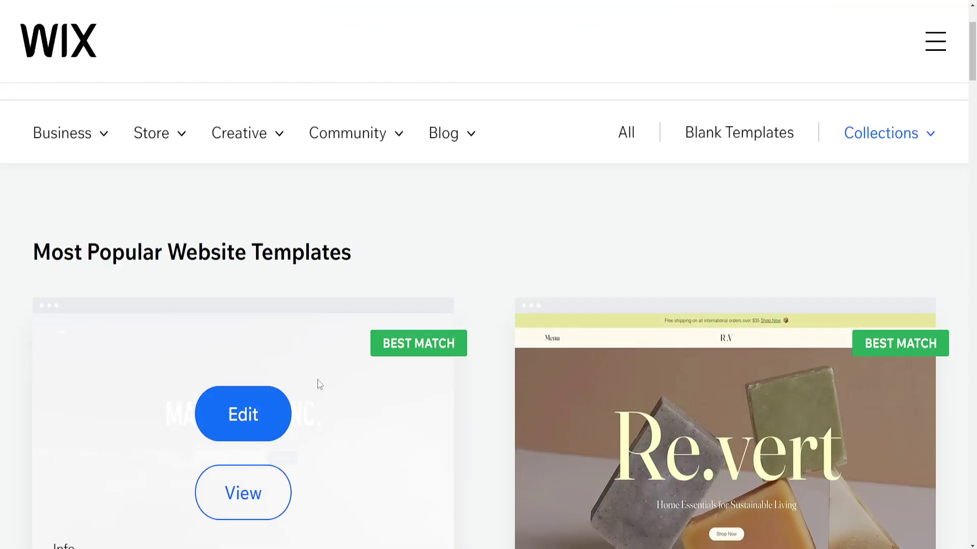
pyautogui.click(266, 496)
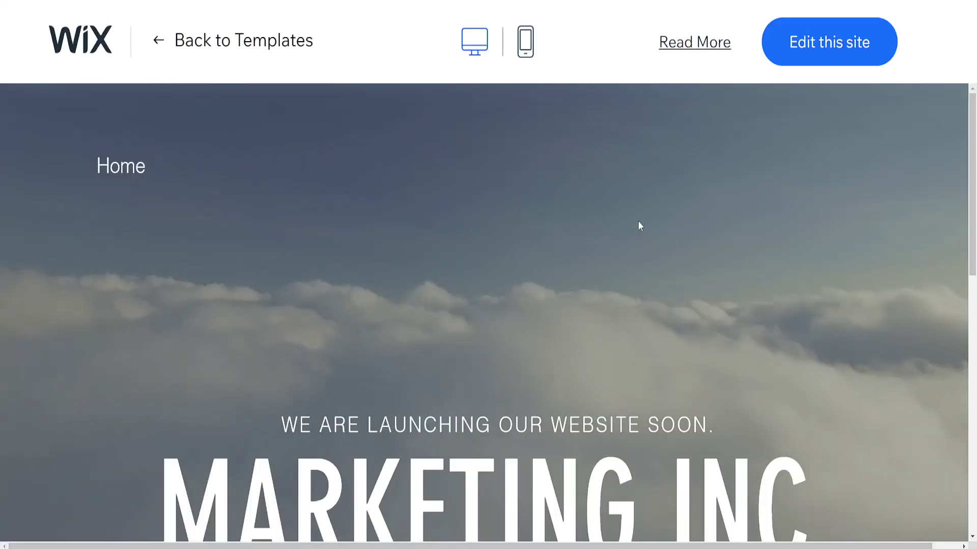
pyautogui.scroll(-5, 639, 221)
pyautogui.scroll(-3, 638, 221)
pyautogui.scroll(5, 865, 322)
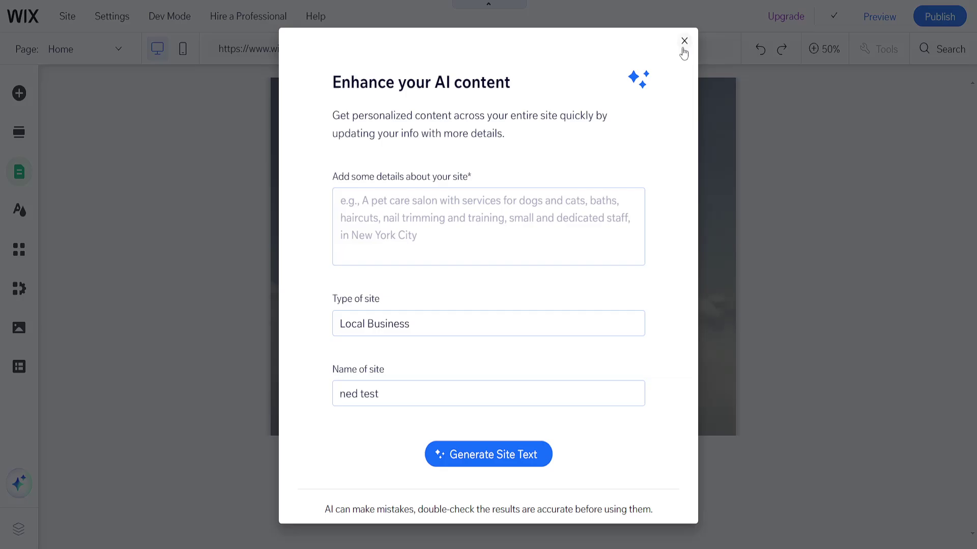
# - Close the Enhance your AI content prompt and browse Add Elements to My Designs
pyautogui.click(684, 43)
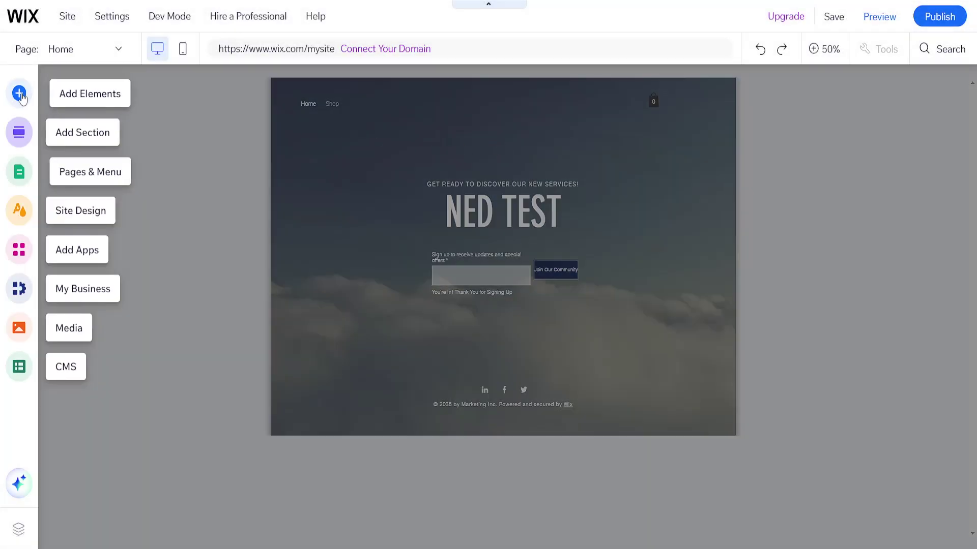
pyautogui.click(22, 97)
pyautogui.click(72, 159)
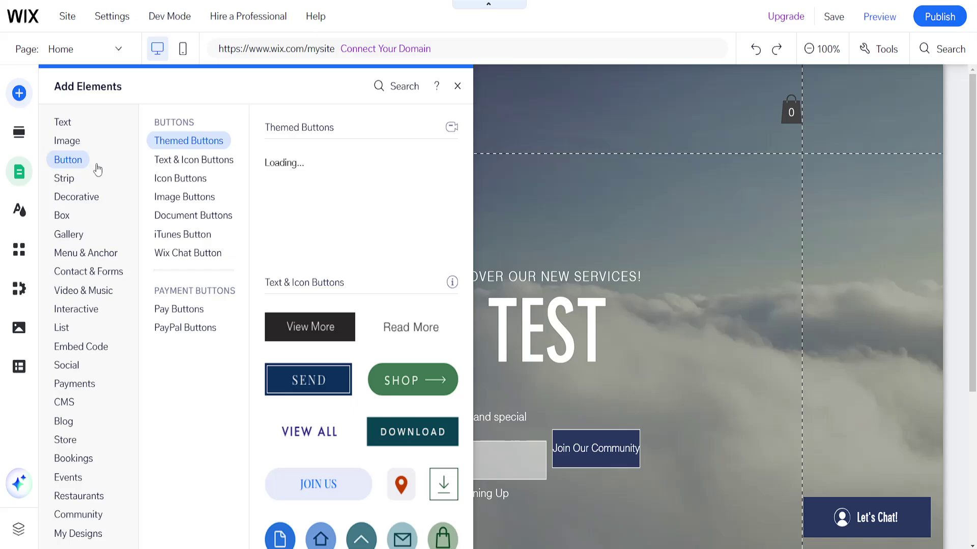
pyautogui.click(97, 534)
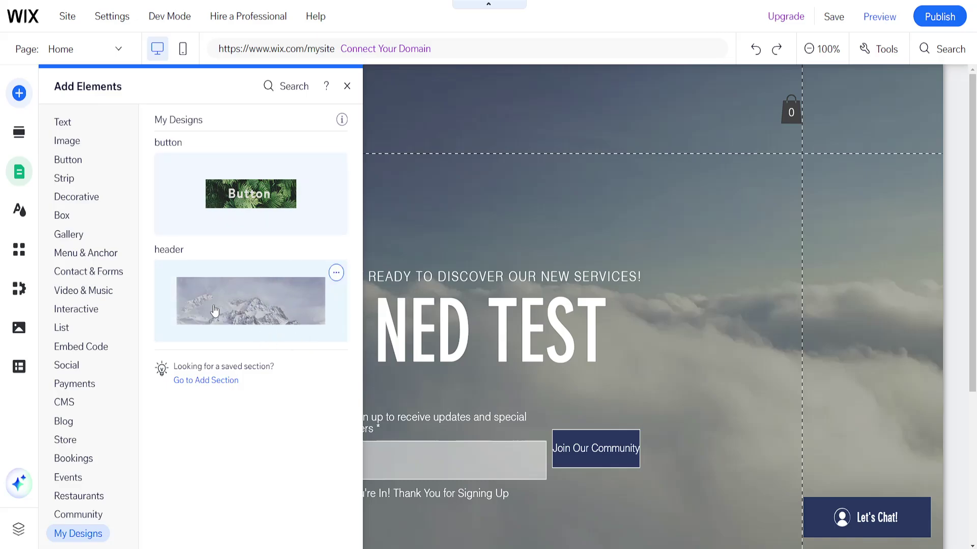
# - Add the saved mountain header strip, move it to the page top, and shorten it
pyautogui.click(318, 321)
pyautogui.moveTo(499, 297)
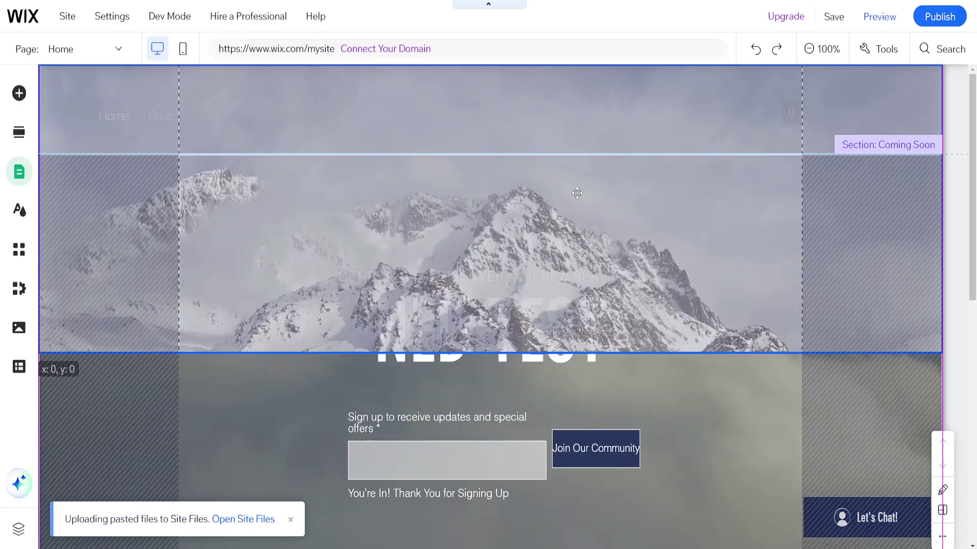
pyautogui.moveTo(576, 296); pyautogui.dragTo(576, 198)
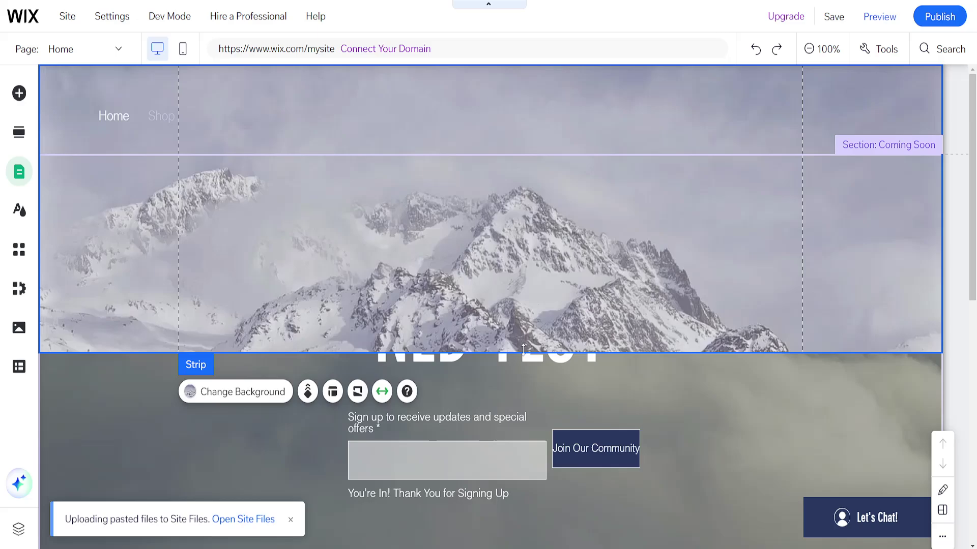
pyautogui.moveTo(523, 349); pyautogui.dragTo(547, 257)
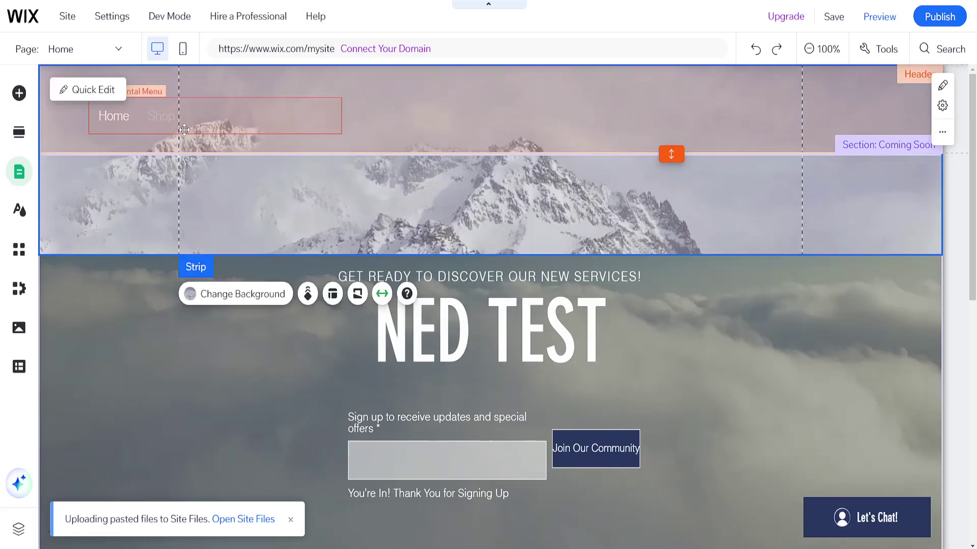
# - Drag the saved leaf-pattern button onto the mountain header and nudge it beside Home
pyautogui.click(19, 93)
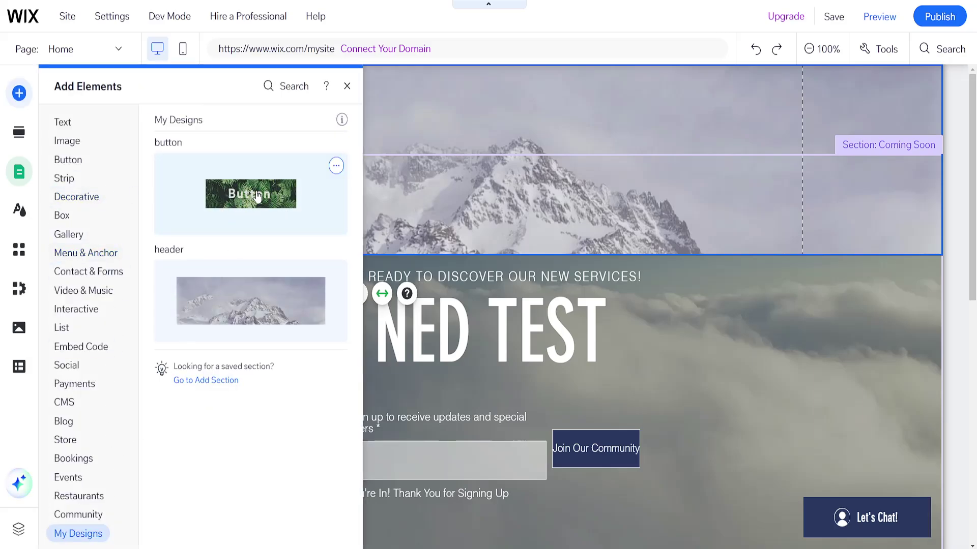
pyautogui.moveTo(257, 198); pyautogui.dragTo(236, 118)
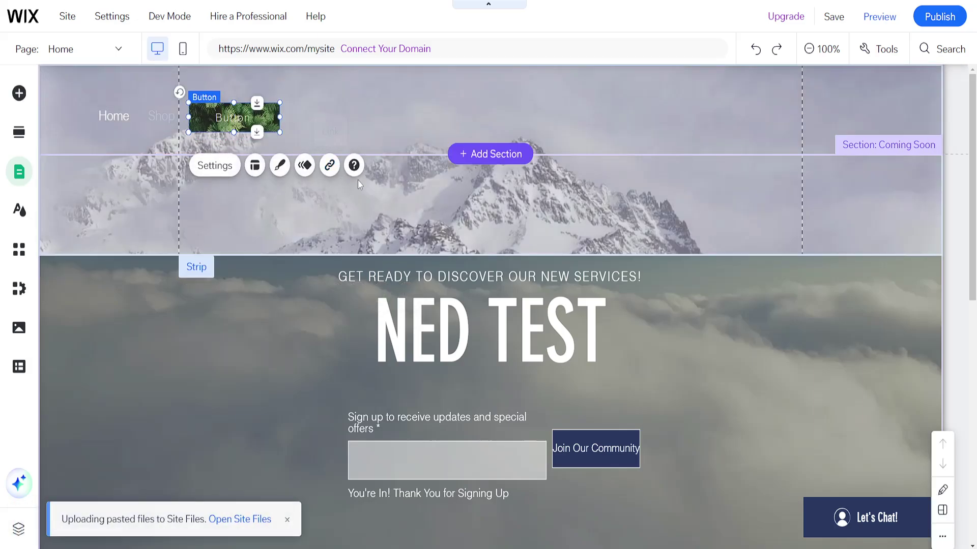
pyautogui.click(379, 107)
pyautogui.click(273, 116)
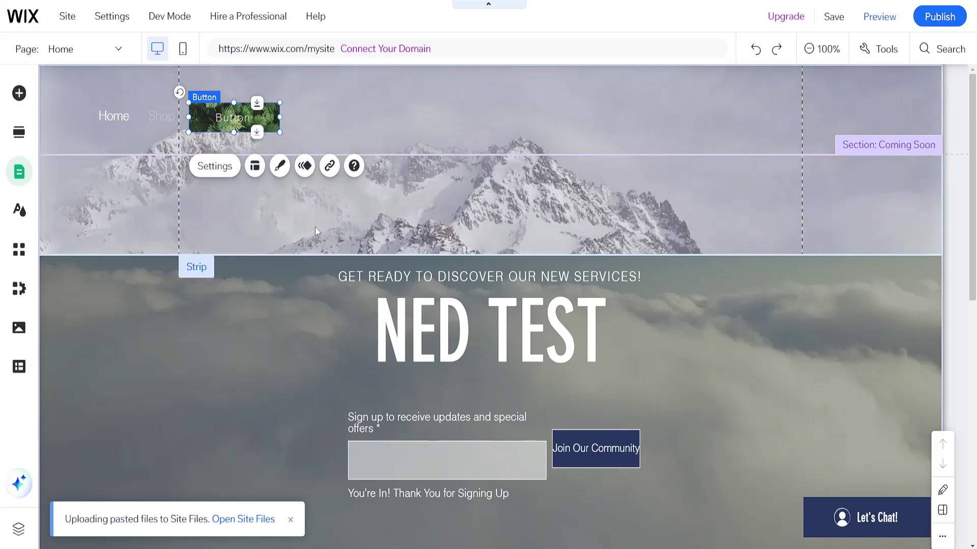
pyautogui.moveTo(242, 116); pyautogui.dragTo(237, 116)
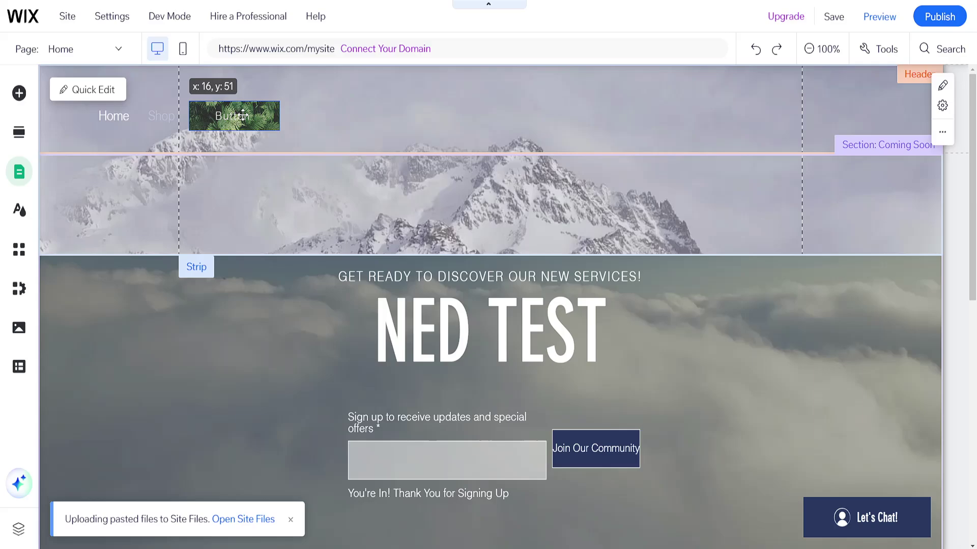